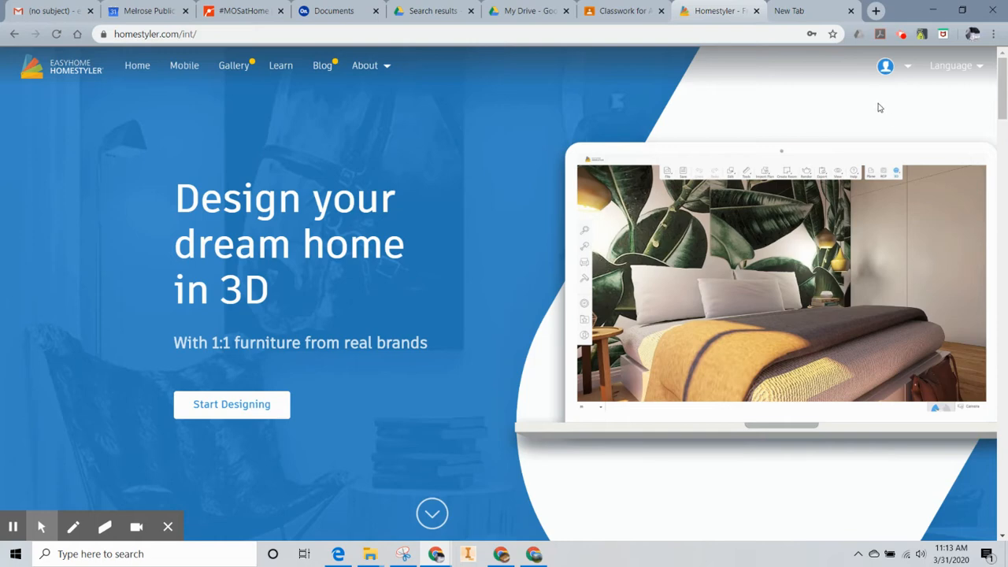
Open the account's saved designs and look through the web designs listed there.
mouse_move(909, 85)
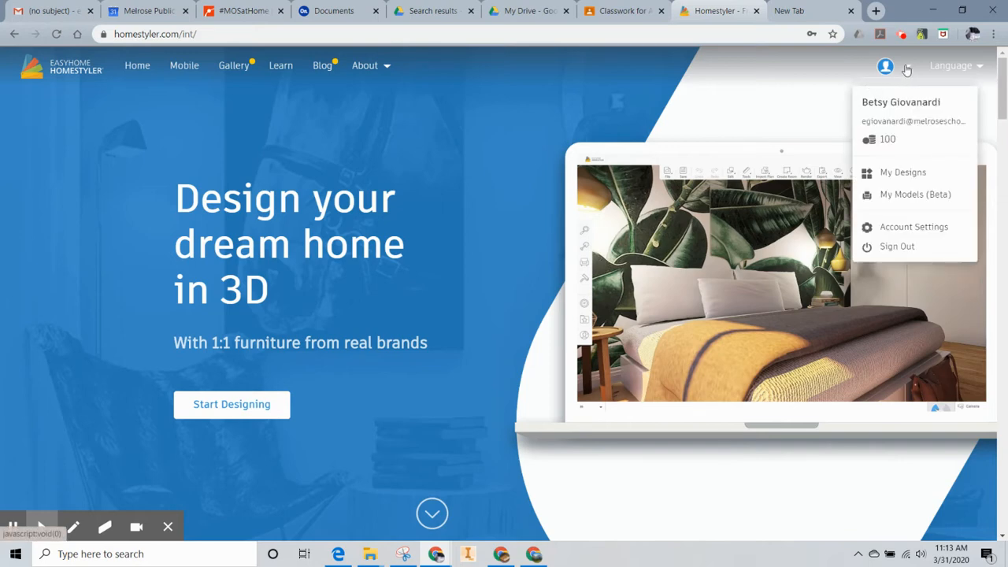
left_click(914, 172)
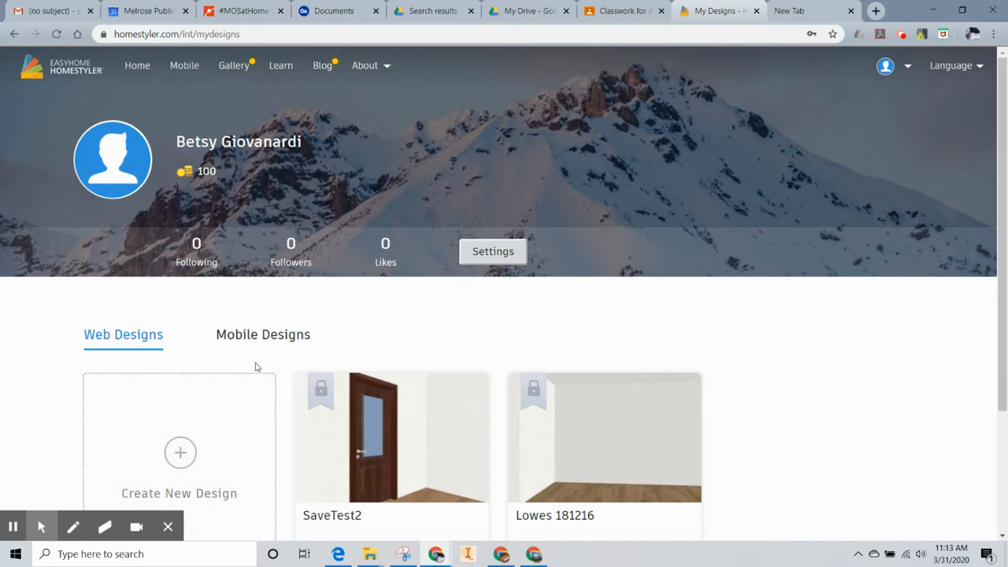
scroll(418, 354, "down", 2)
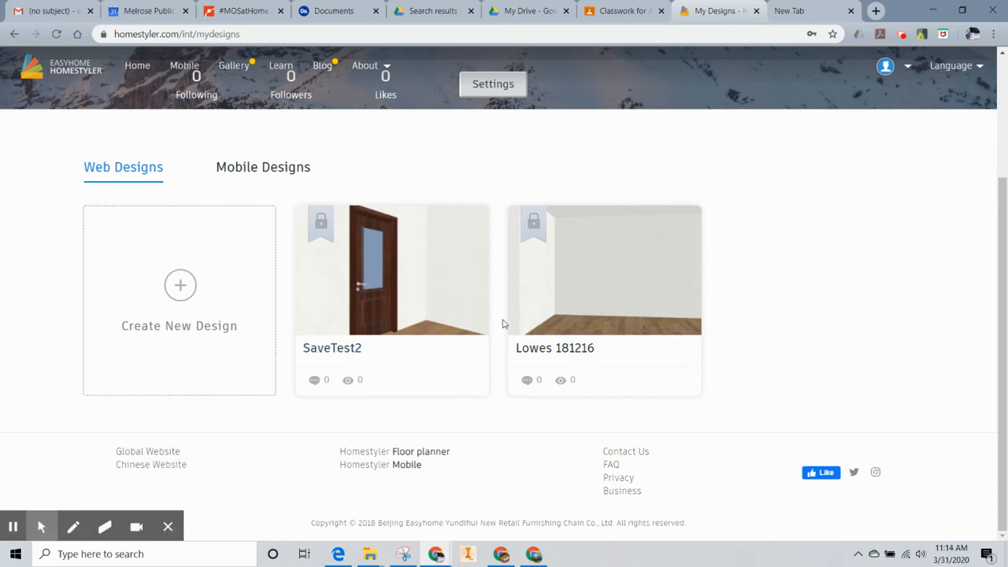
scroll(477, 226, "up", 2)
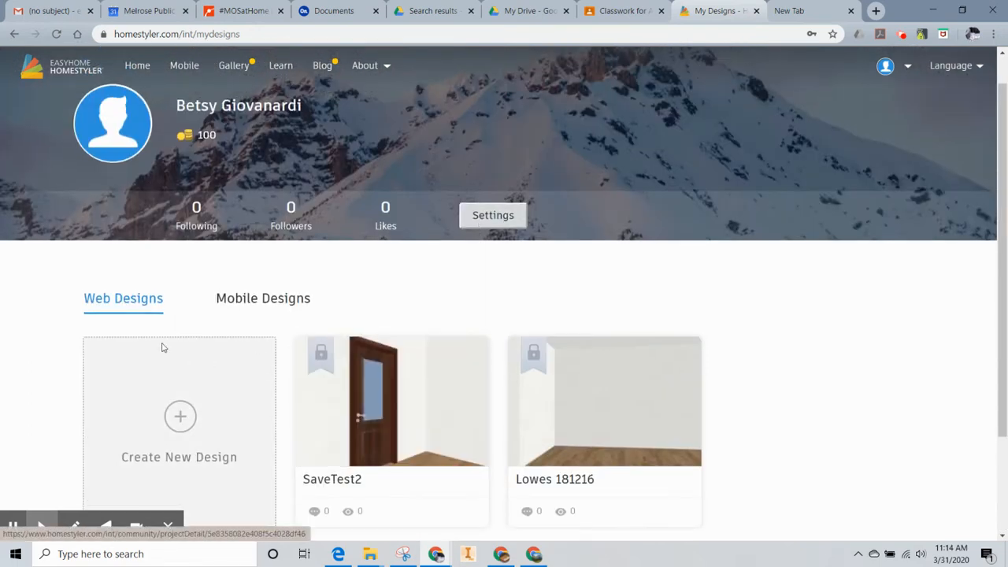
mouse_move(312, 364)
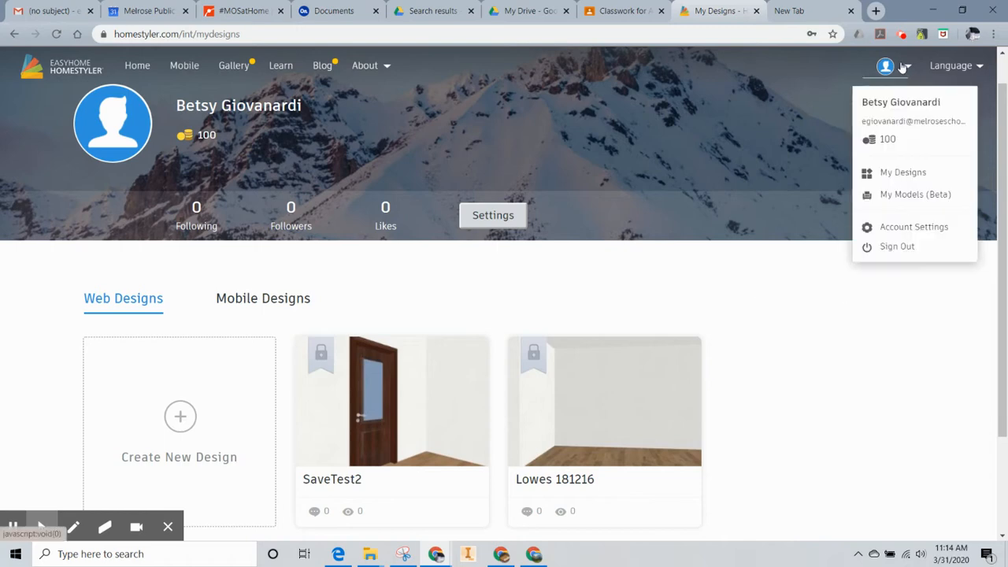
left_click(30, 73)
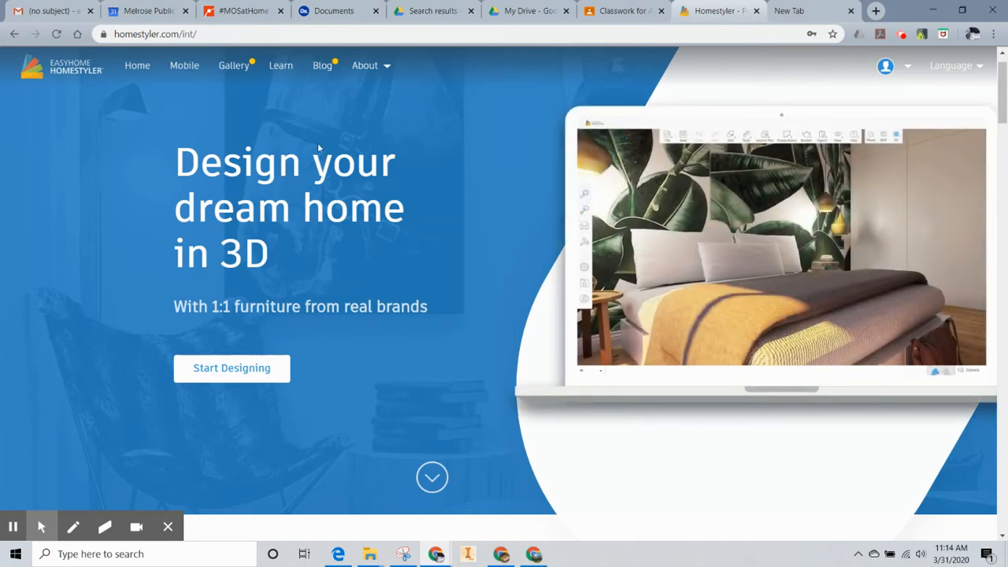
Launch the floor planner from the home page and create a new blank design.
mouse_move(912, 68)
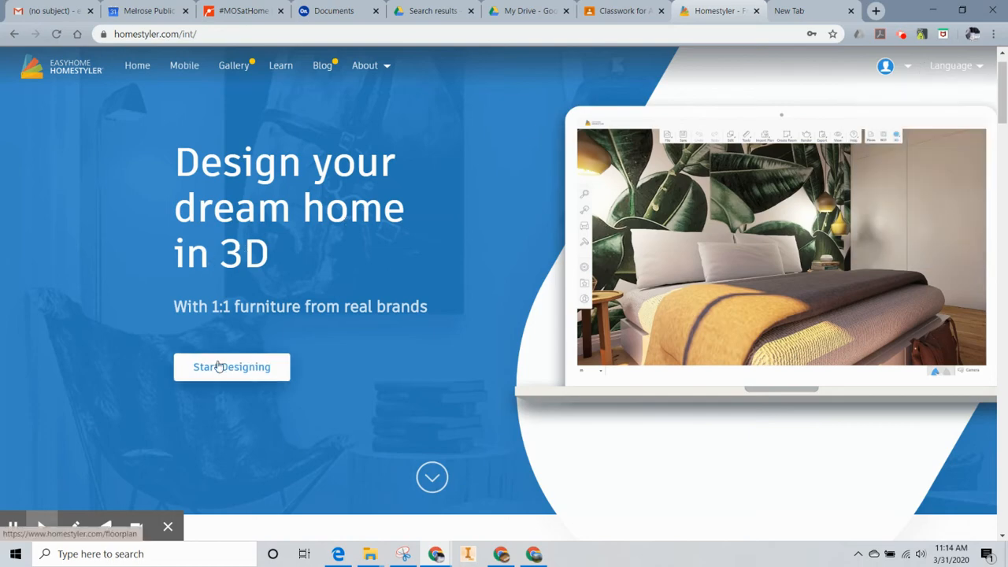
scroll(217, 369, "down", 7)
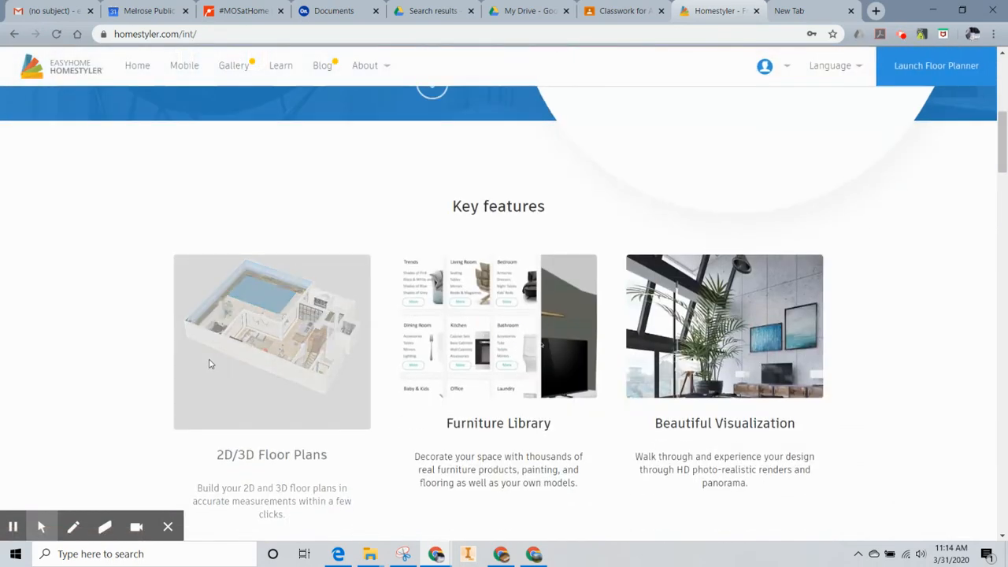
scroll(207, 359, "down", 10)
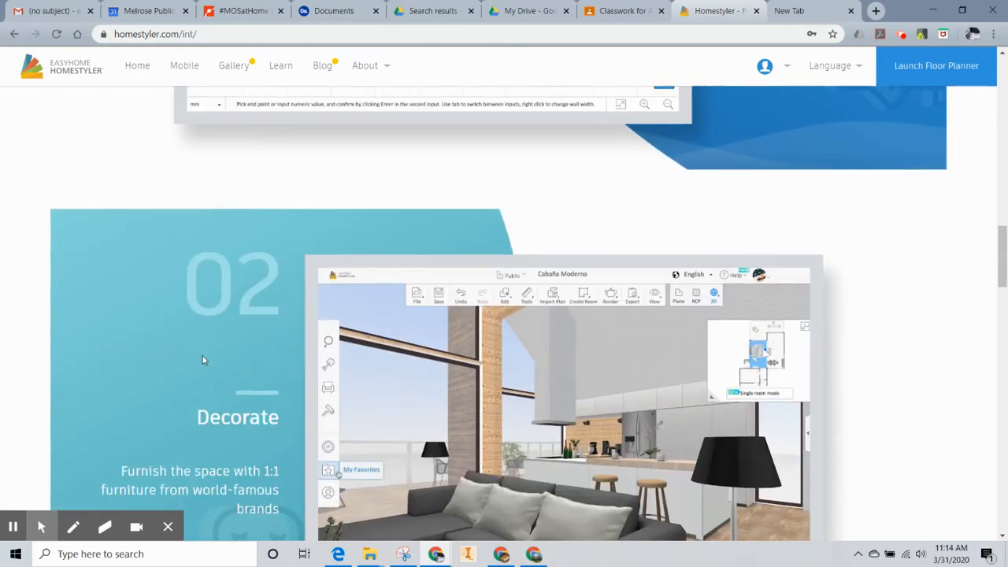
scroll(201, 359, "up", 17)
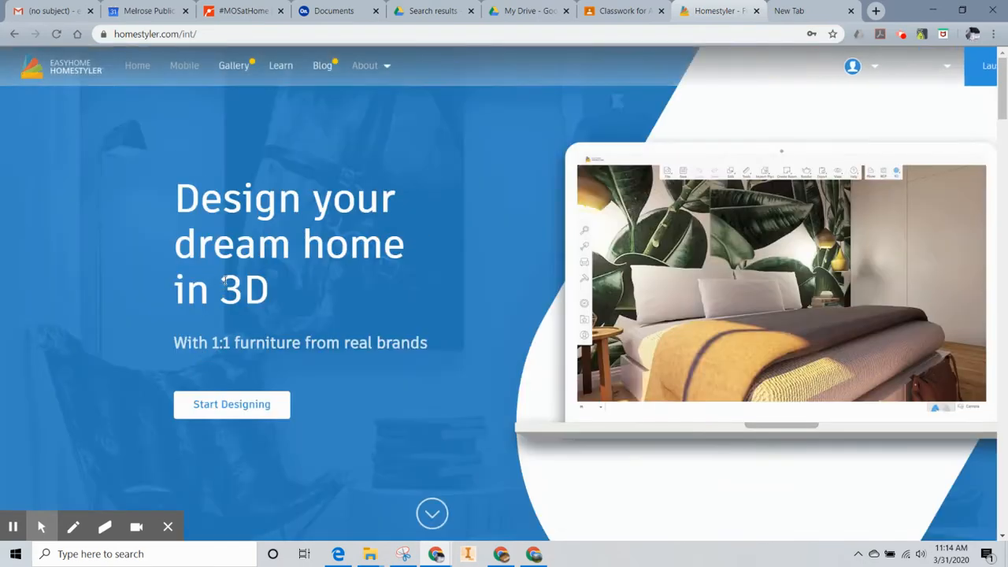
left_click(228, 405)
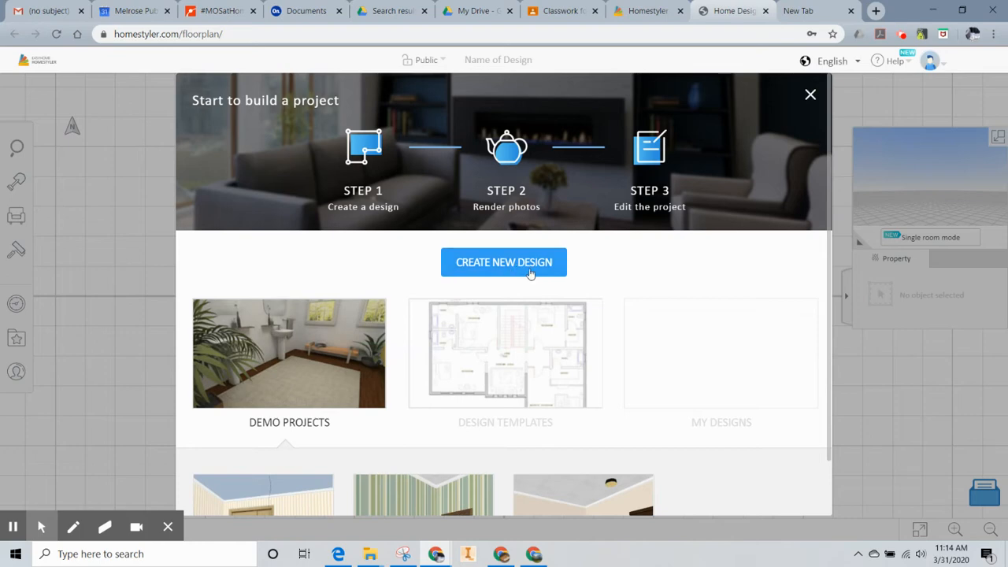
scroll(623, 261, "down", 1)
left_click(627, 258)
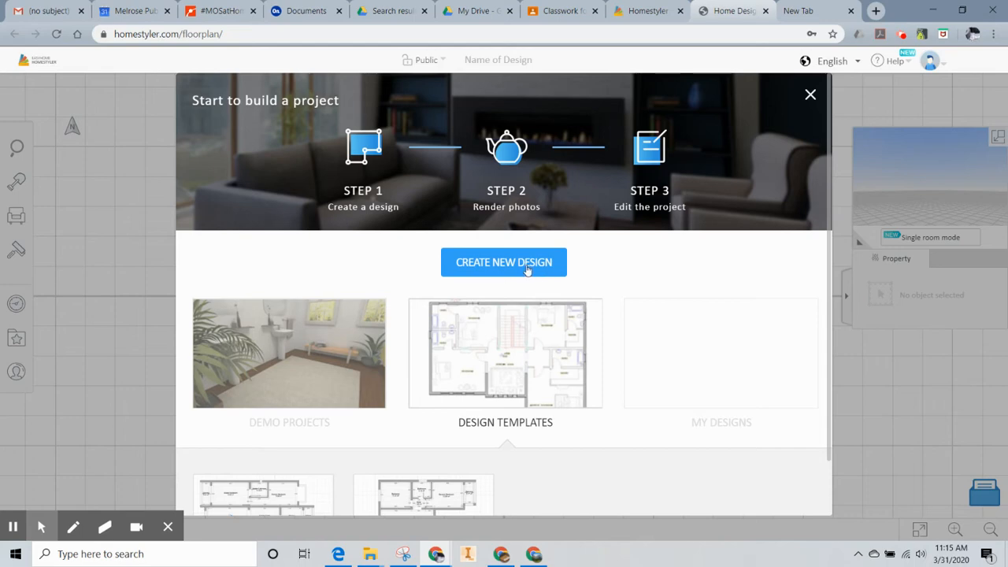
left_click(526, 268)
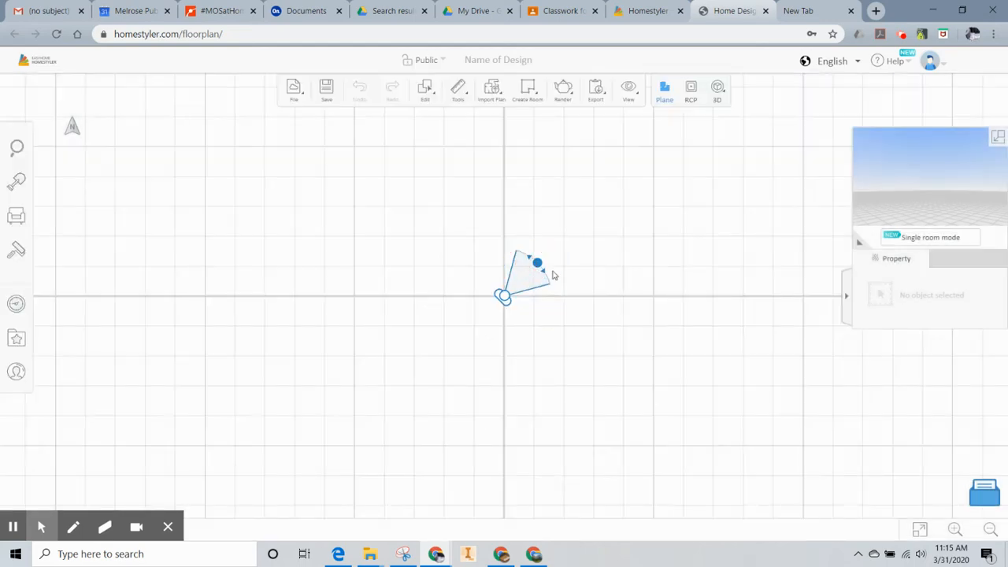
Draw an L-shaped room of about 334 ft² with walls by edge, making its left wall about 14 ft long.
mouse_move(528, 88)
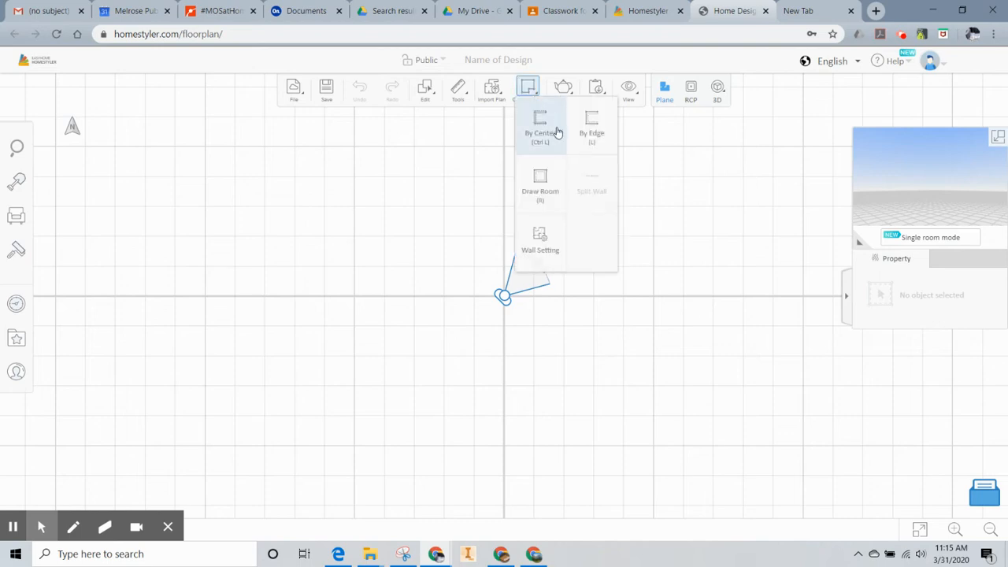
left_click(583, 134)
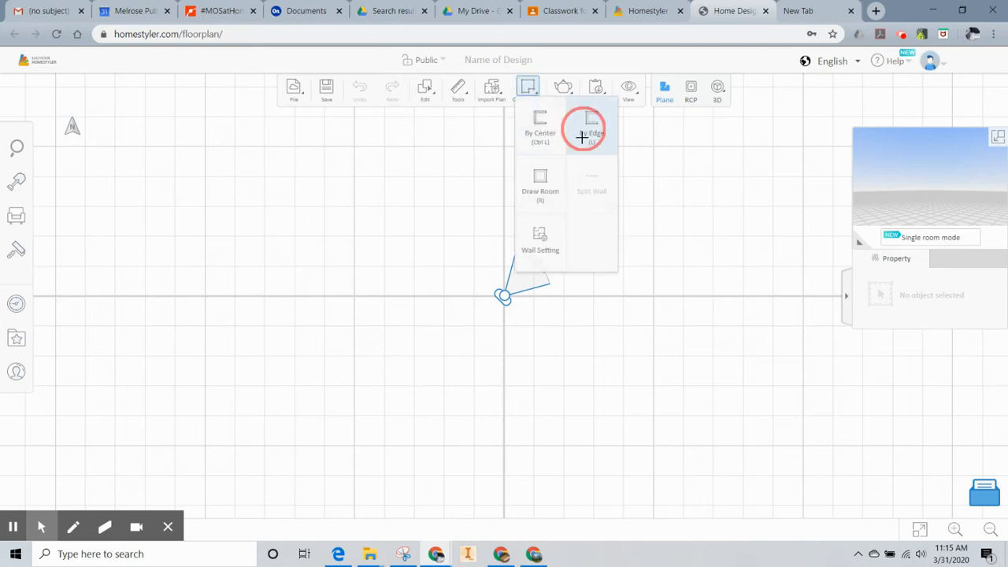
left_click(410, 360)
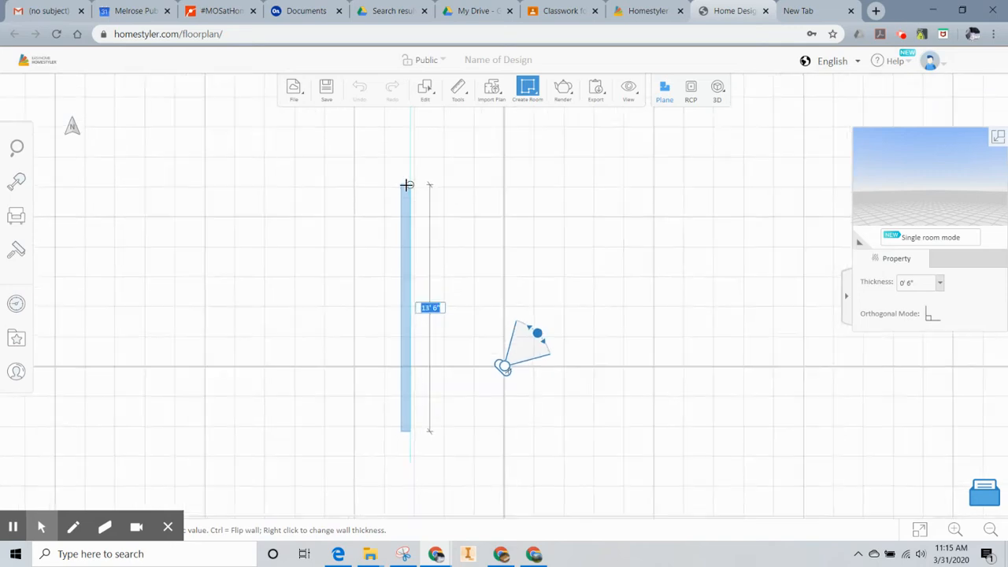
scroll(406, 185, "down", 1)
scroll(406, 185, "down", 2)
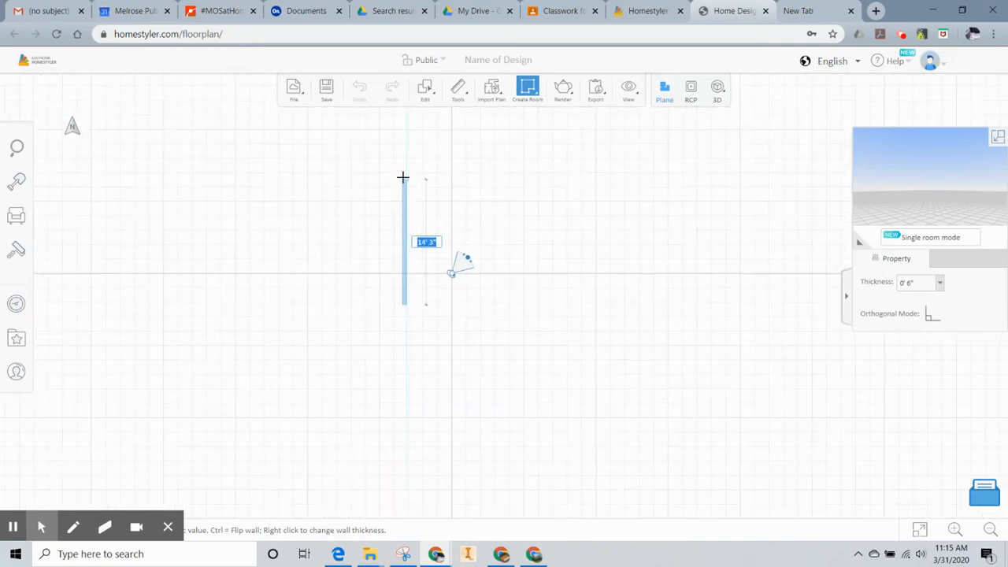
left_click(405, 178)
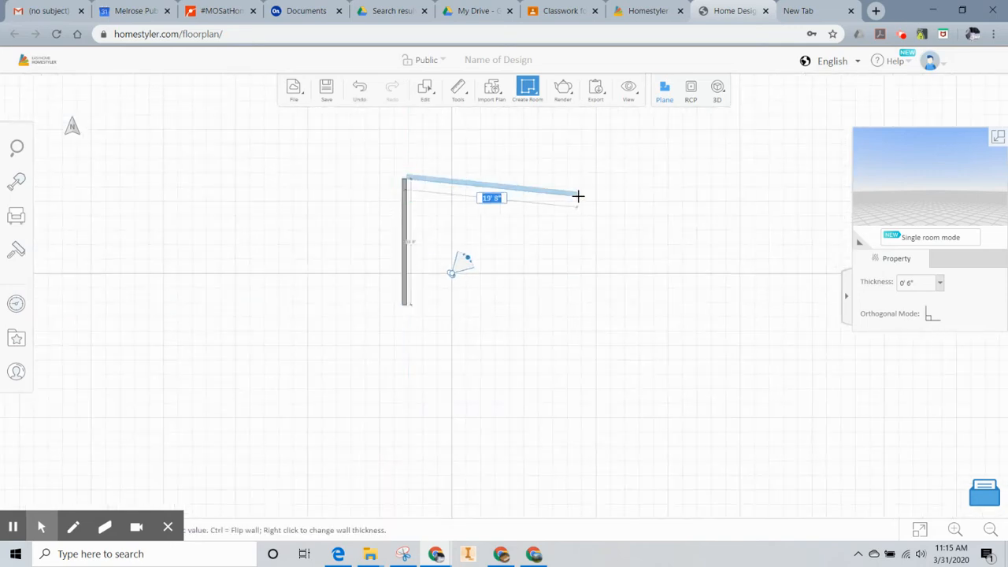
left_click(580, 187)
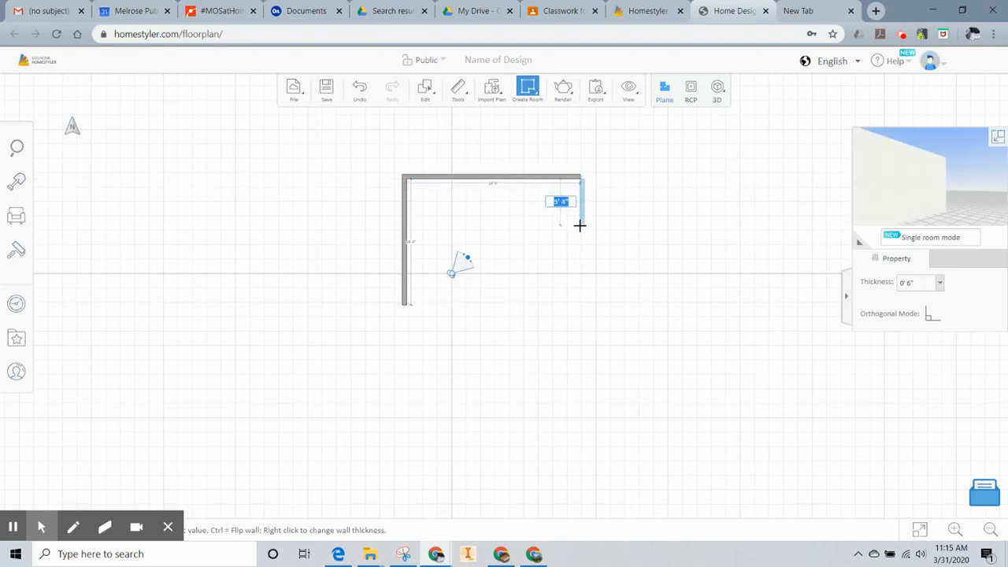
left_click(580, 230)
left_click(632, 229)
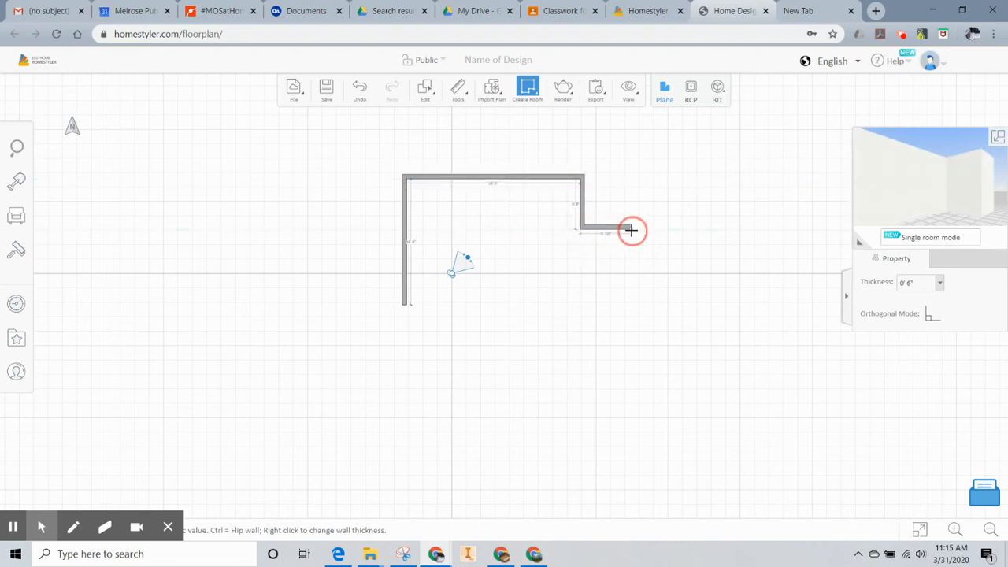
scroll(631, 312, "down", 1)
left_click(630, 310)
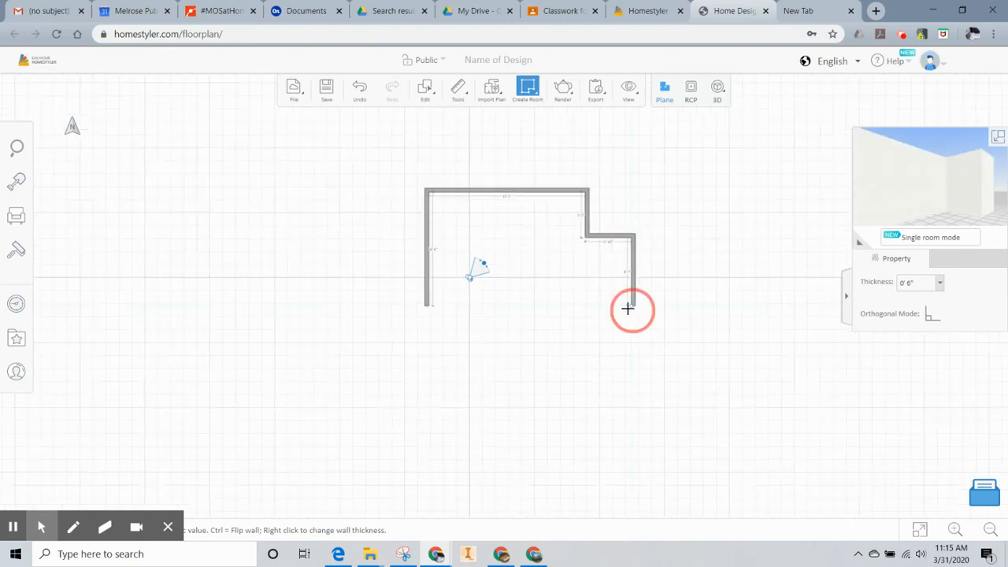
left_click(426, 310)
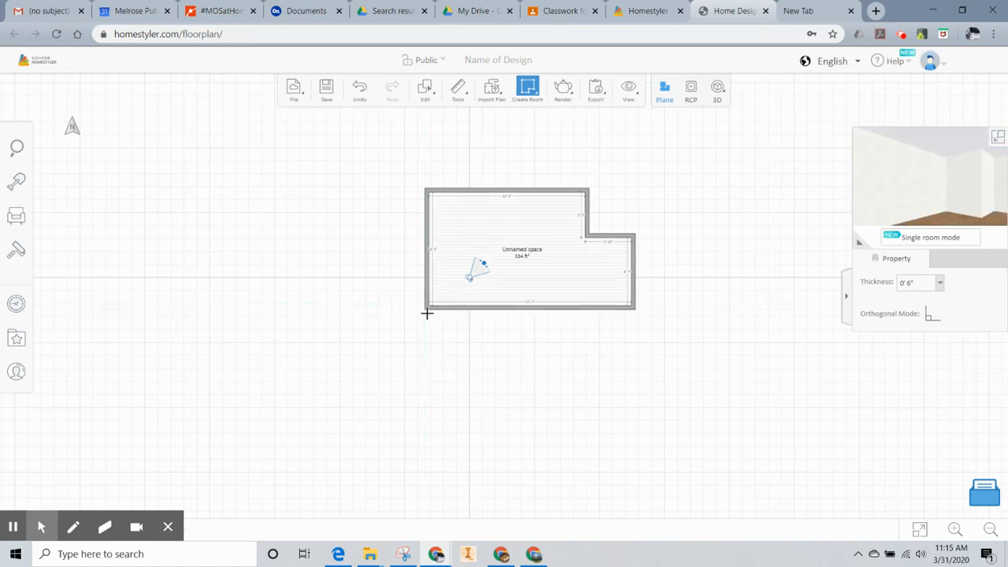
Draw a smaller rectangular room about 7 ft deep below the L-shaped room, sharing its bottom wall from the lower-left corner.
left_click(426, 311)
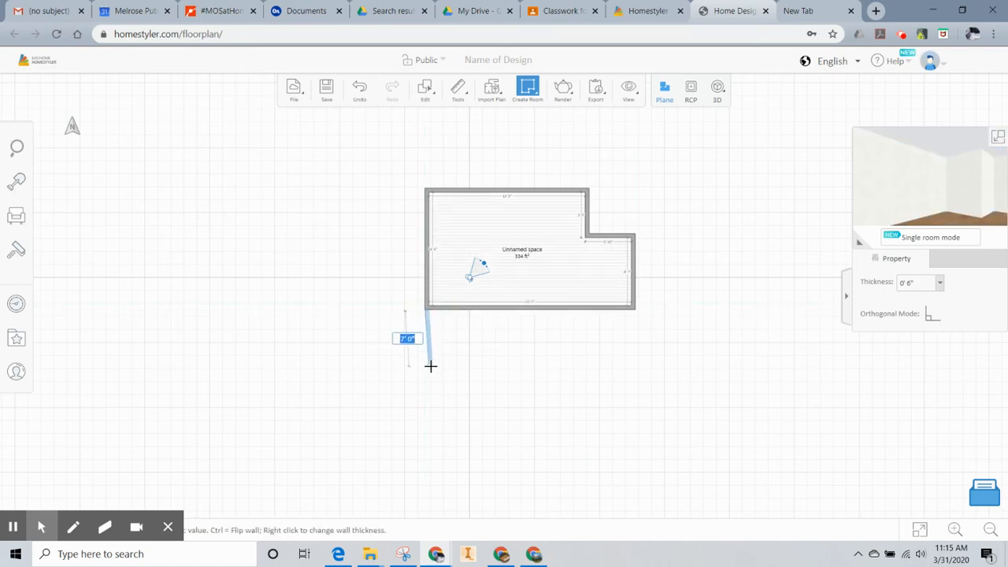
left_click(425, 368)
left_click(538, 363)
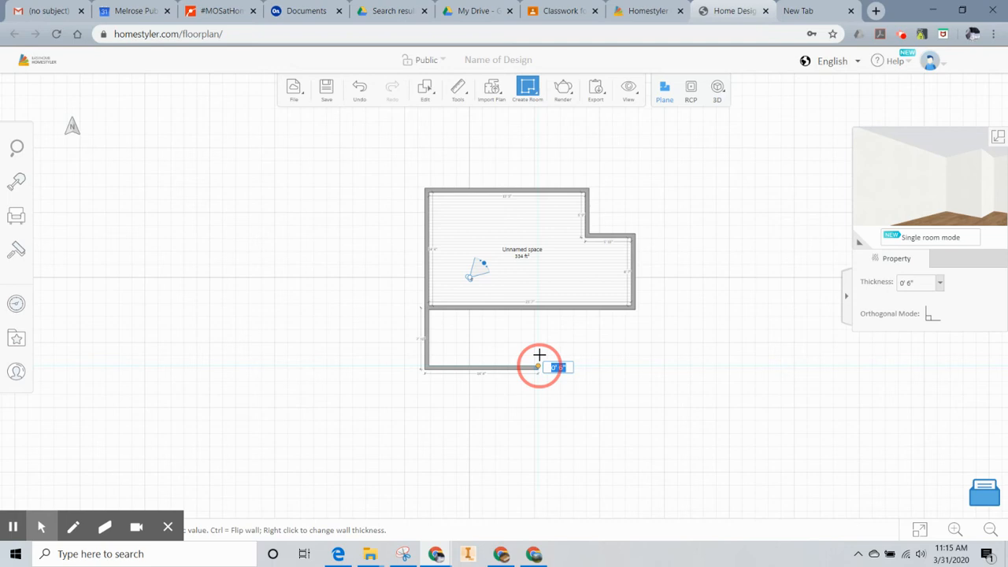
left_click(538, 310)
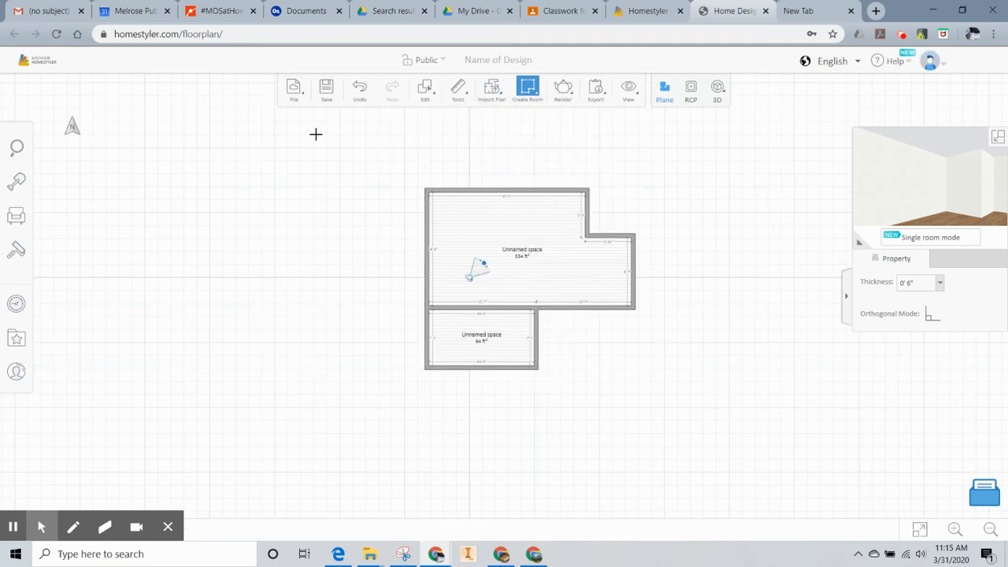
Name the design SaveTest4 and end wall drawing.
left_click(481, 61)
mouse_move(483, 87)
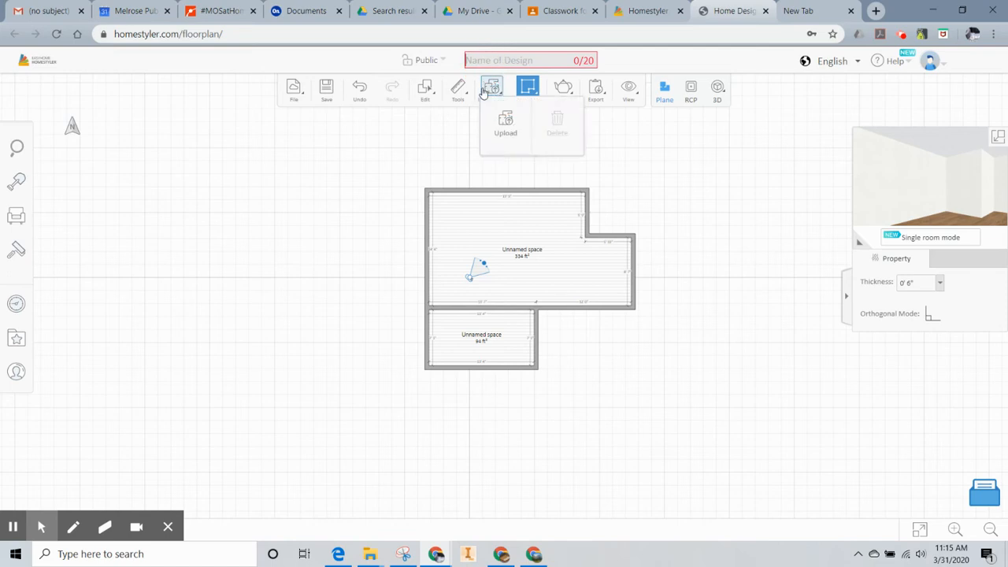
type("SaveTest4")
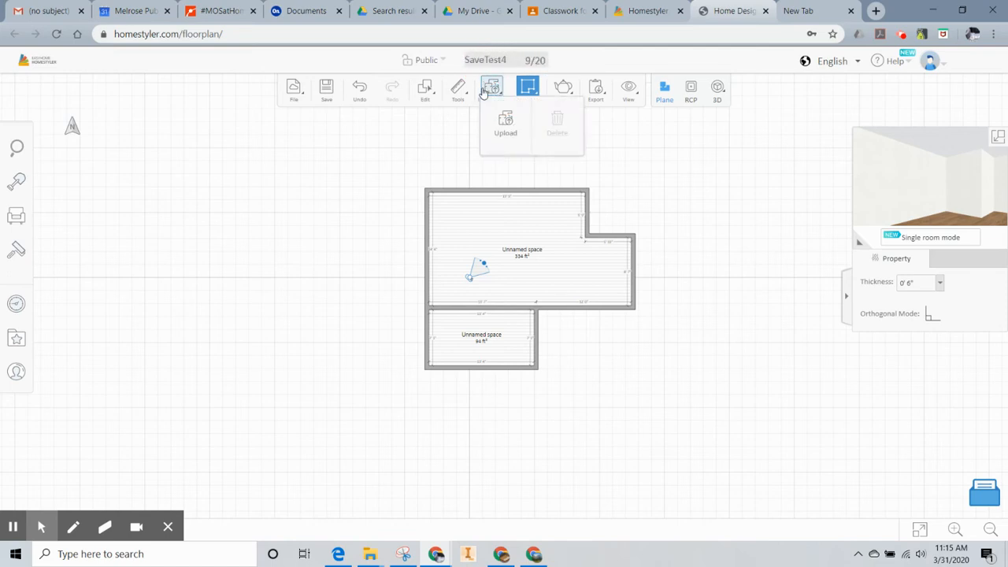
left_click(496, 167)
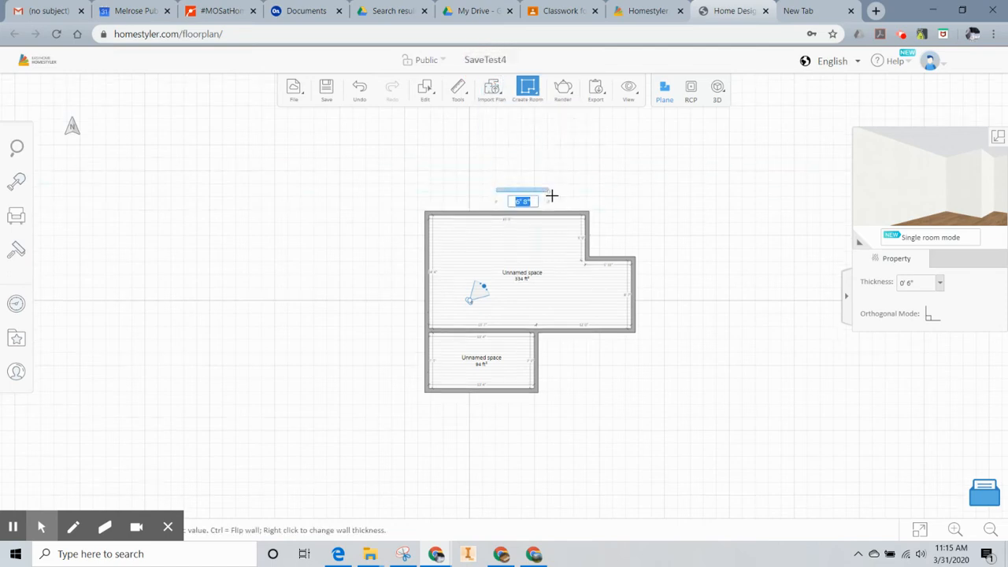
key("Escape")
key("Escape")
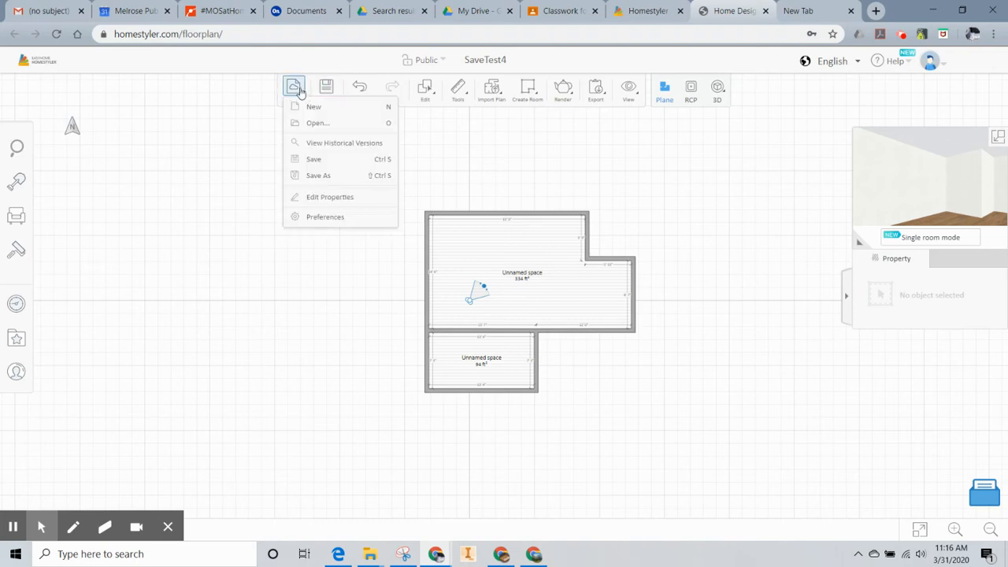
Save the design as SaveTest4 with Public visibility and the description "Design to test save functionality".
mouse_move(293, 86)
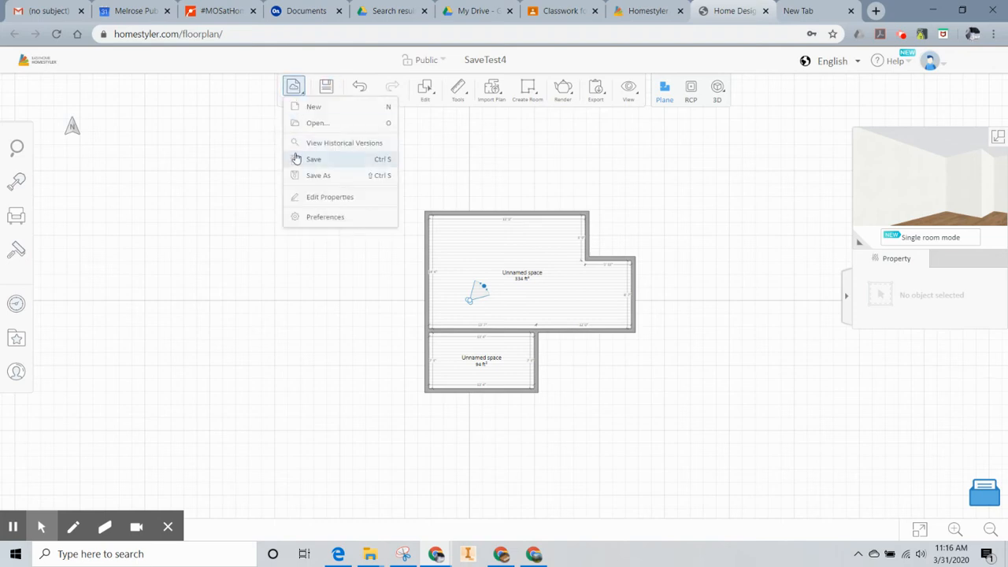
left_click(326, 87)
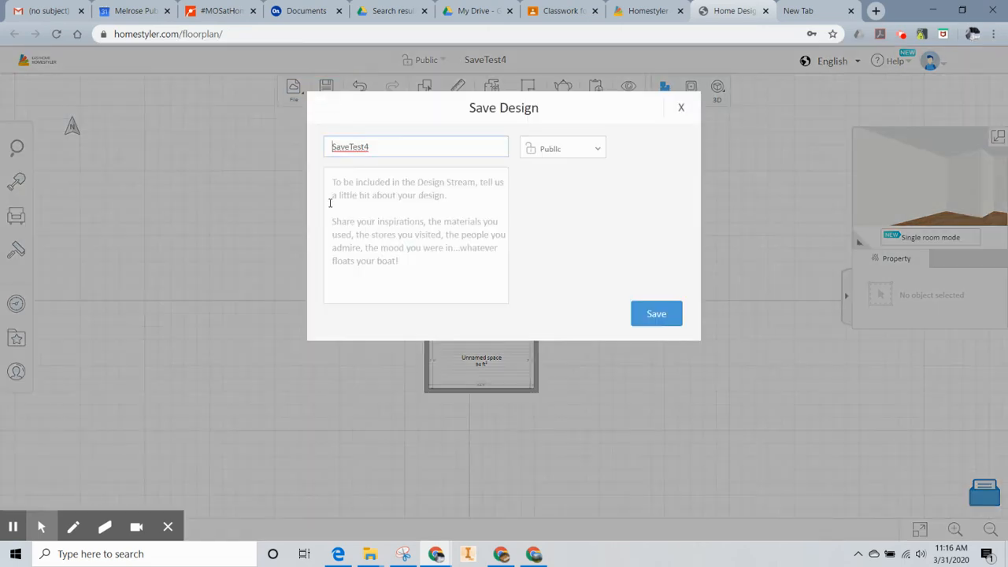
left_click(534, 150)
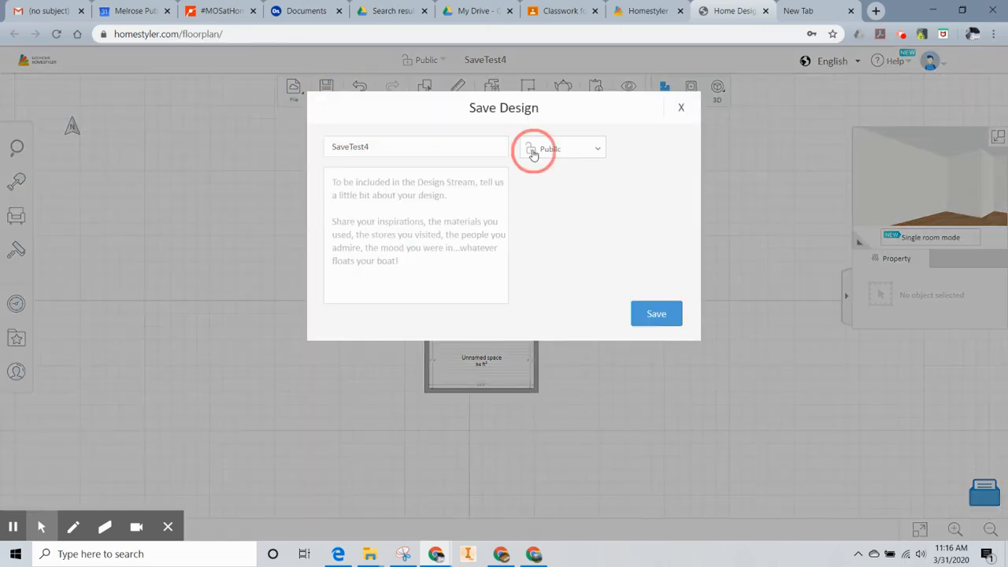
left_click(537, 156)
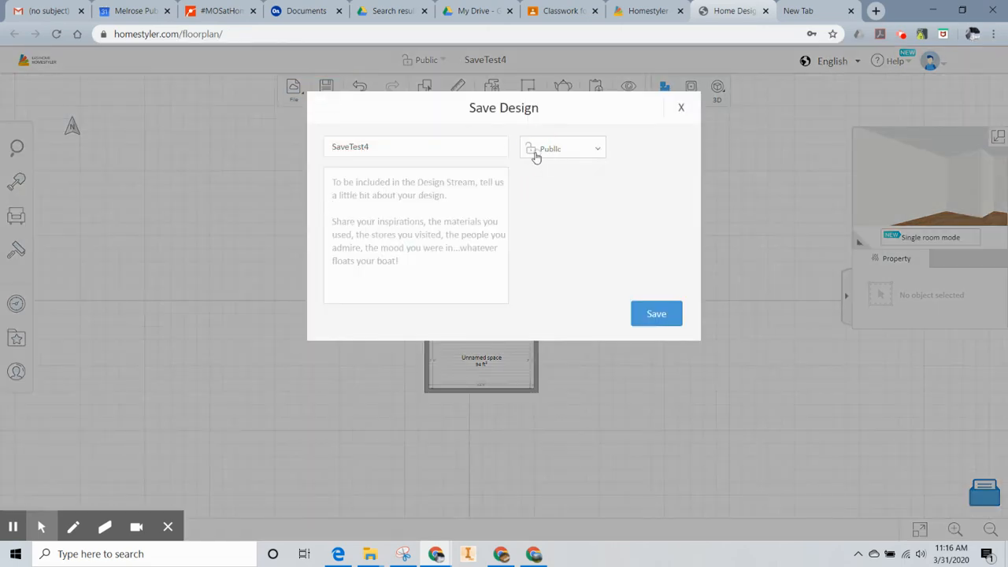
left_click(439, 194)
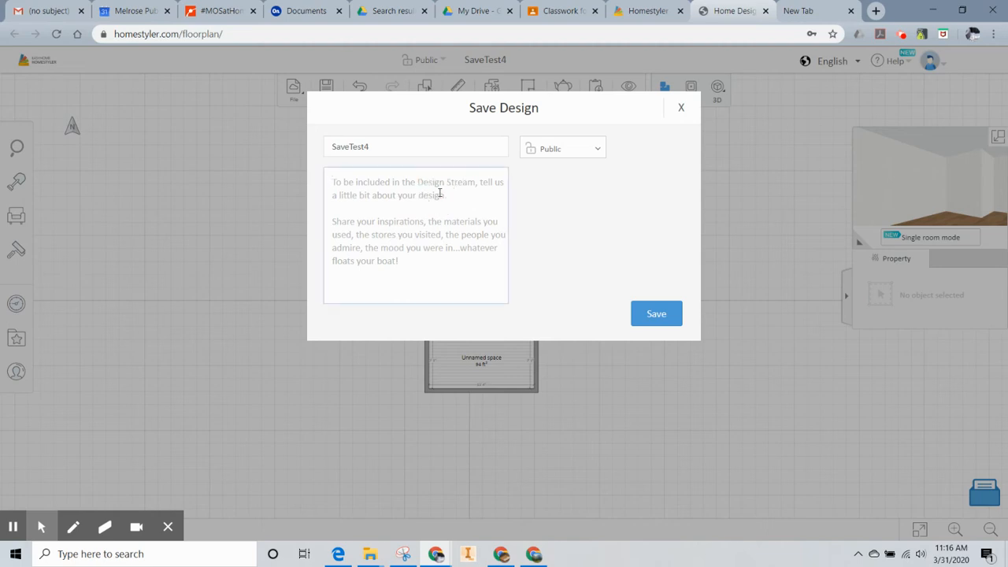
type("Design to test save functionality")
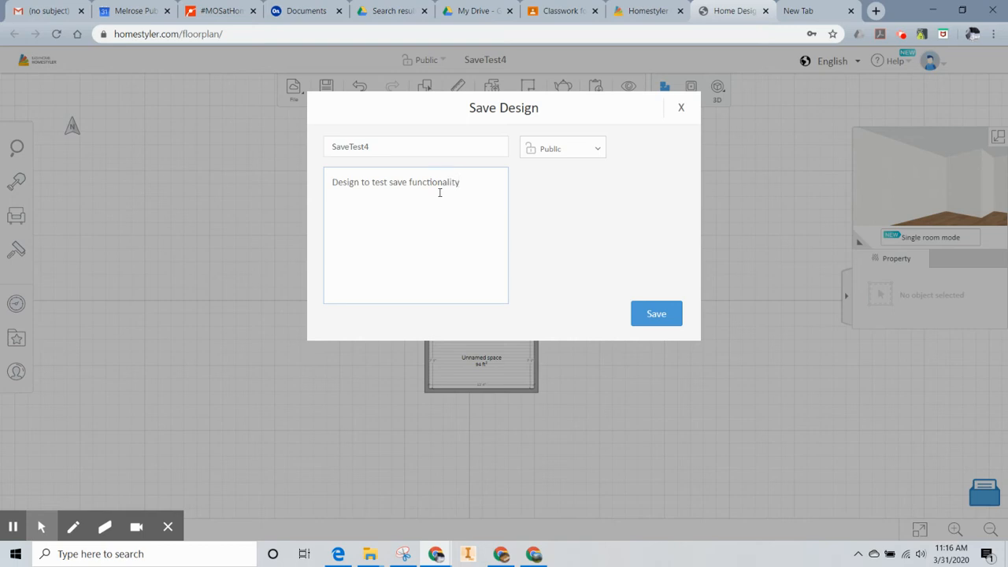
left_click(661, 322)
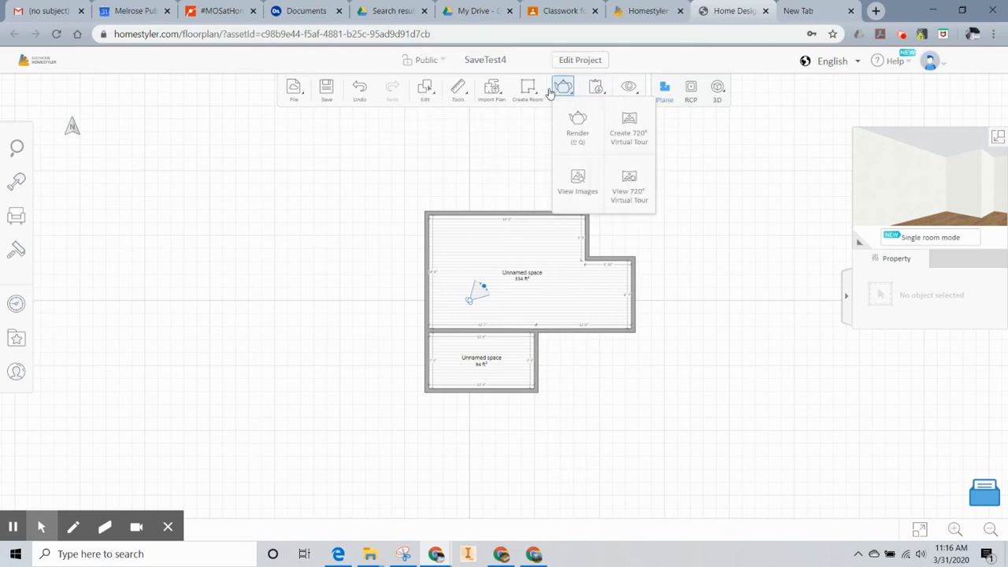
Place a 2' 10" wide swing door in the L-shaped room's top wall, about 14' 2" from its left corner.
left_click(15, 182)
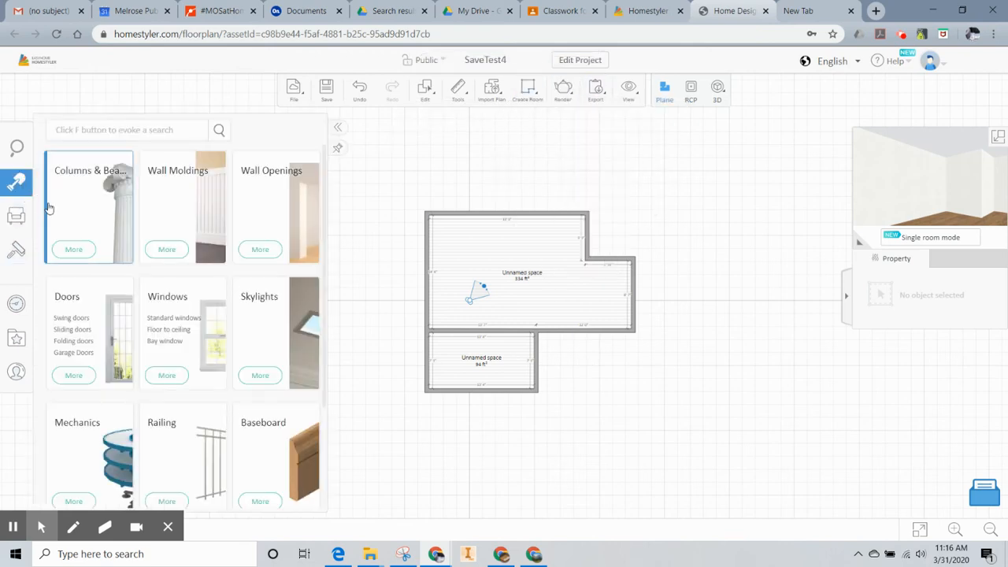
left_click(71, 323)
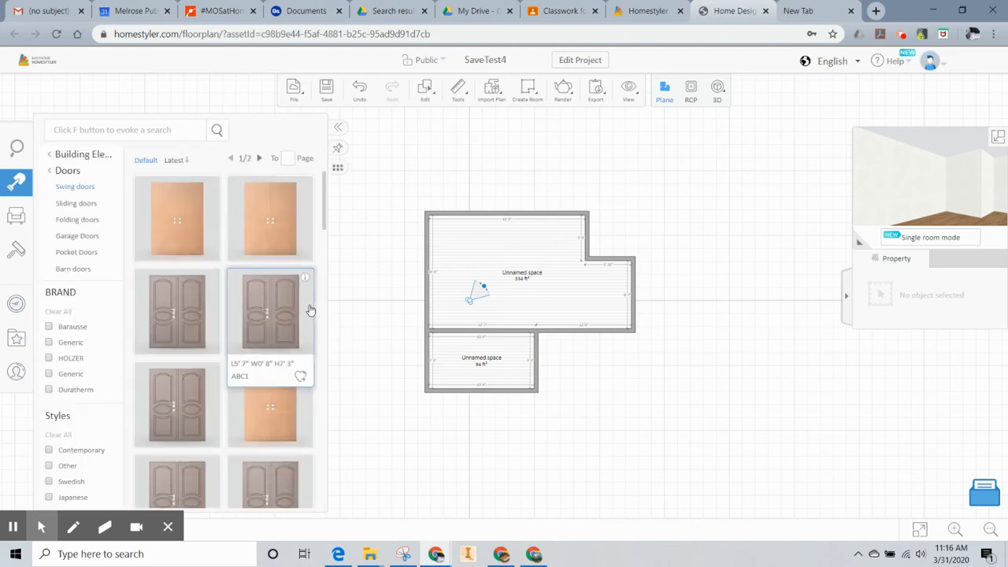
scroll(207, 421, "down", 5)
left_click(243, 275)
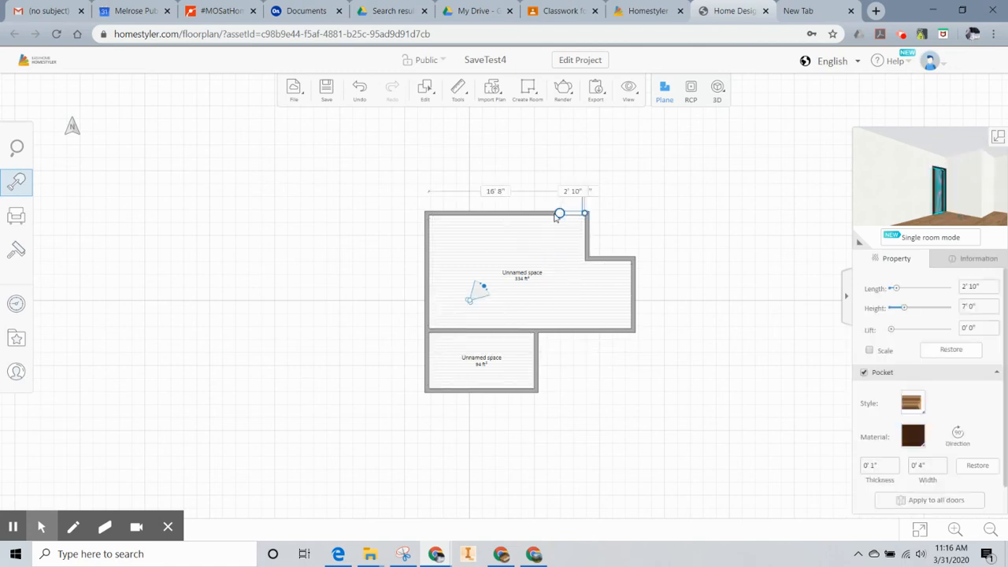
left_click_drag(556, 217, 537, 214)
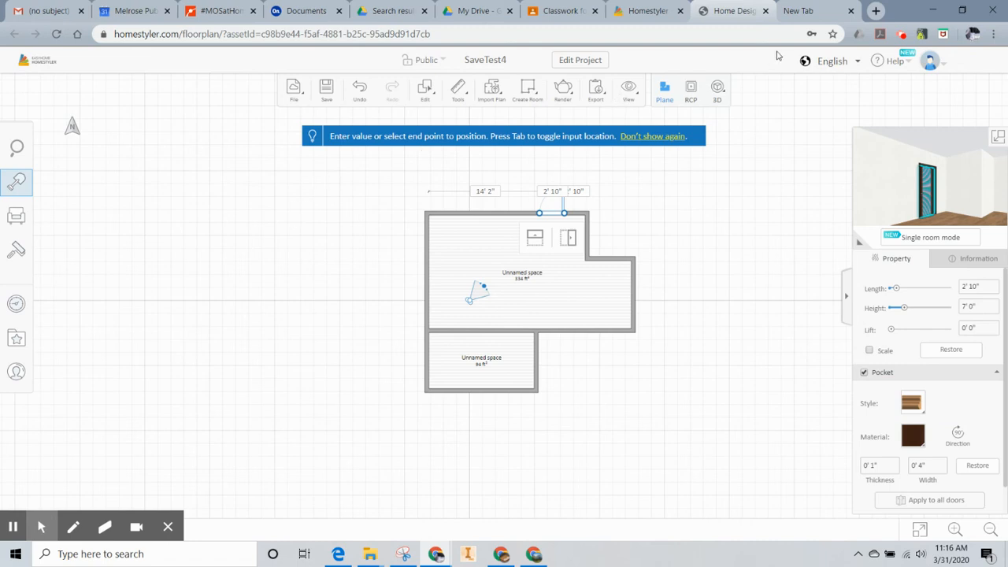
Try to close the floor plan page, stay on it instead of leaving, and save the design with the added door.
left_click(765, 10)
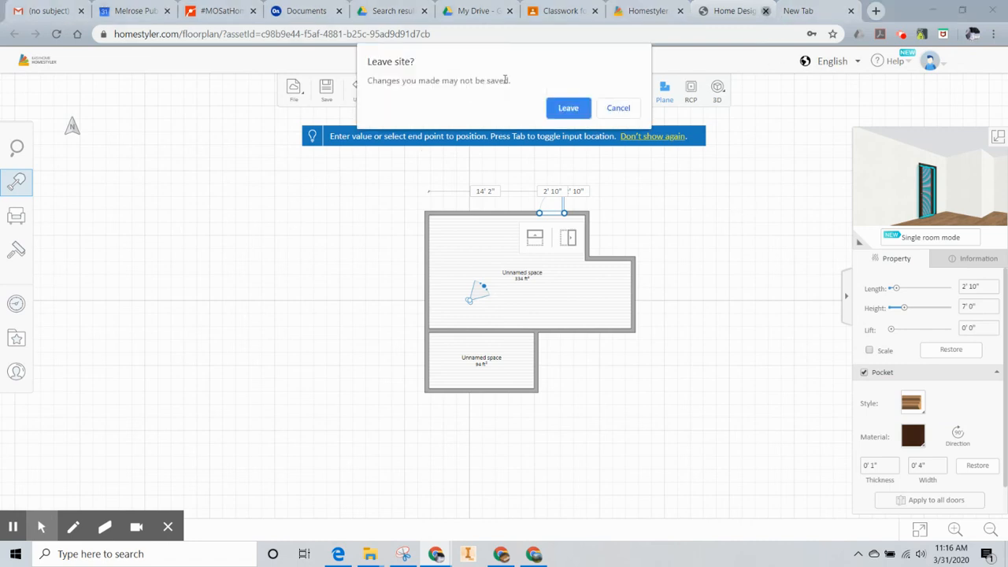
left_click(632, 111)
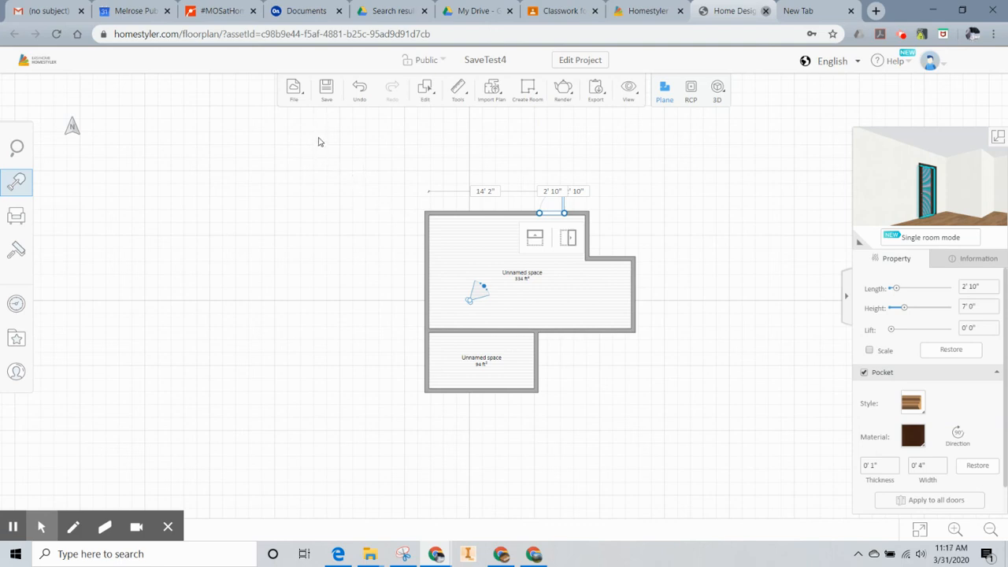
left_click(329, 102)
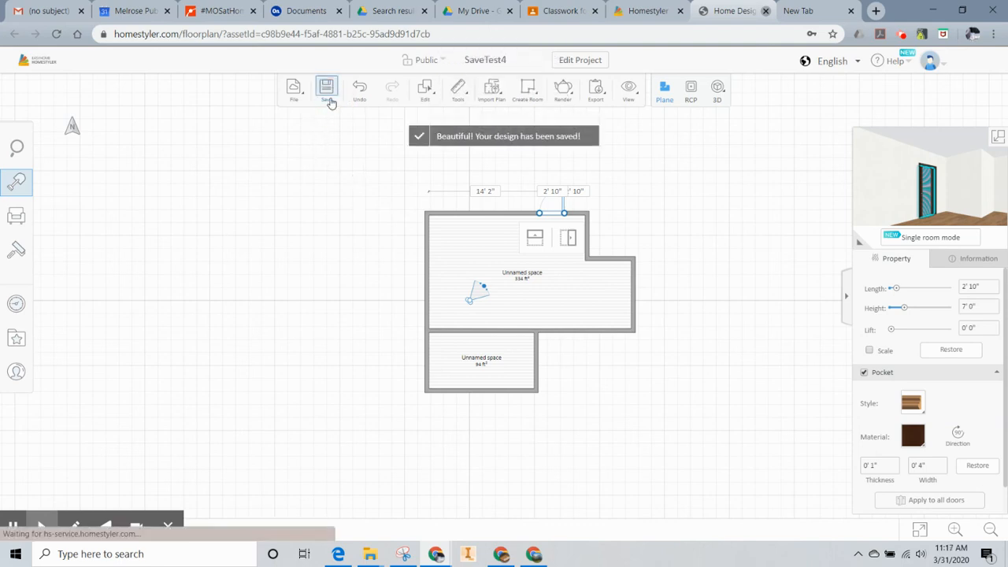